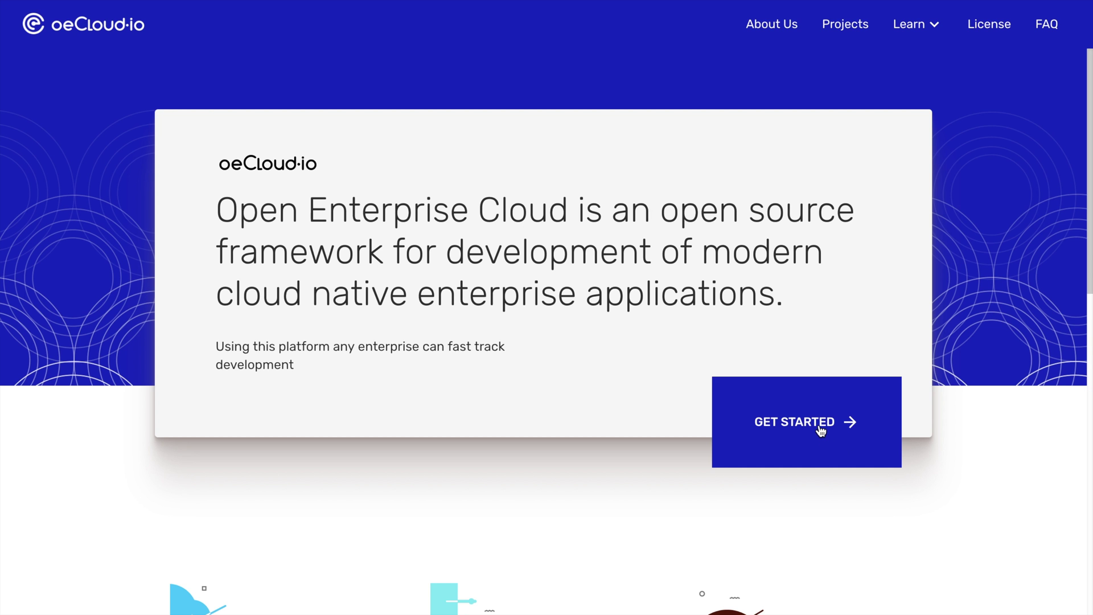
Open the Get Started guide from the oeCloud.io homepage.
left_click(820, 430)
scroll(820, 430, "down", 3)
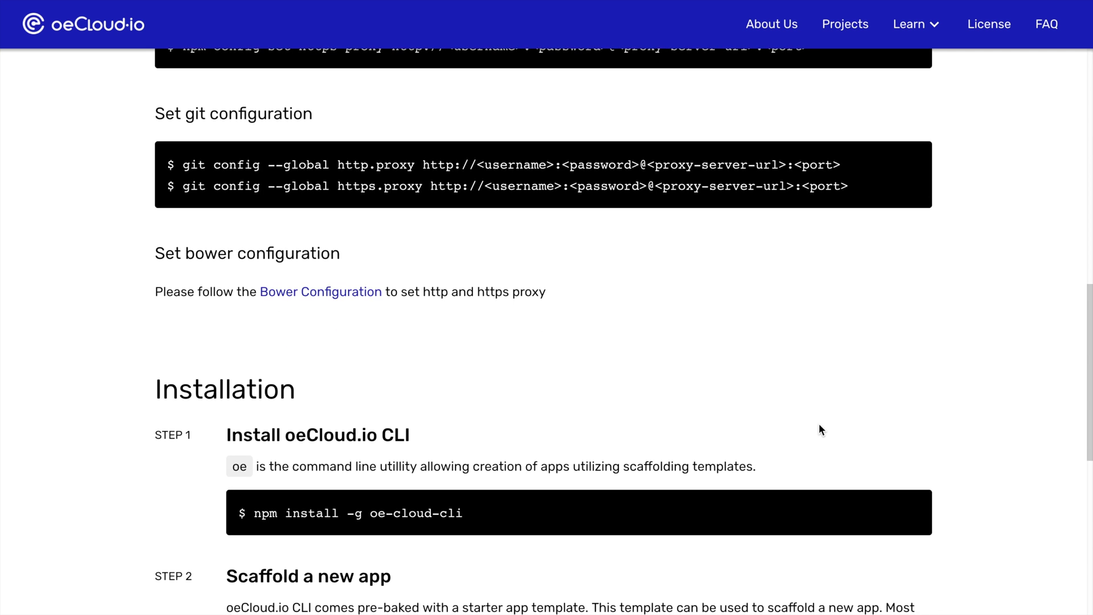
scroll(820, 430, "down", 3)
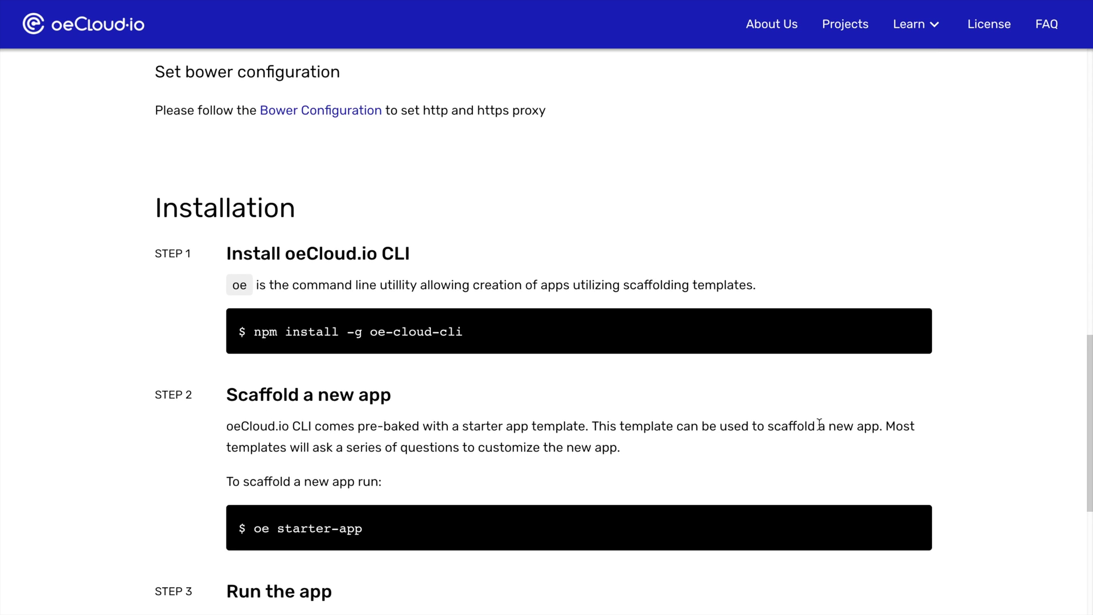
scroll(819, 430, "down", 2)
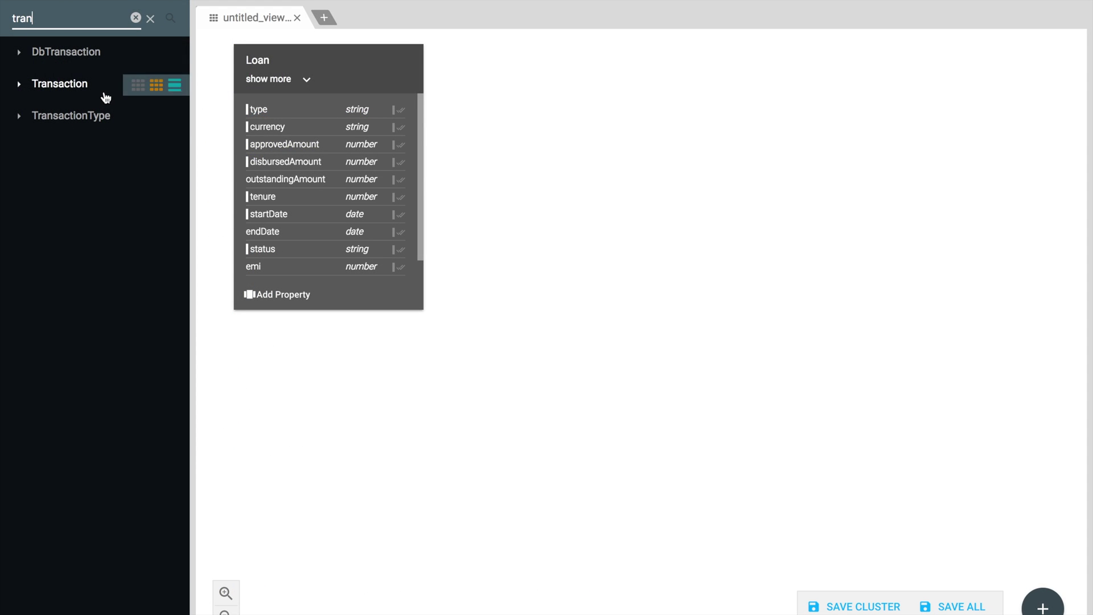
Add the Transaction model to the canvas, placed to the right of and below Loan.
left_click(174, 84)
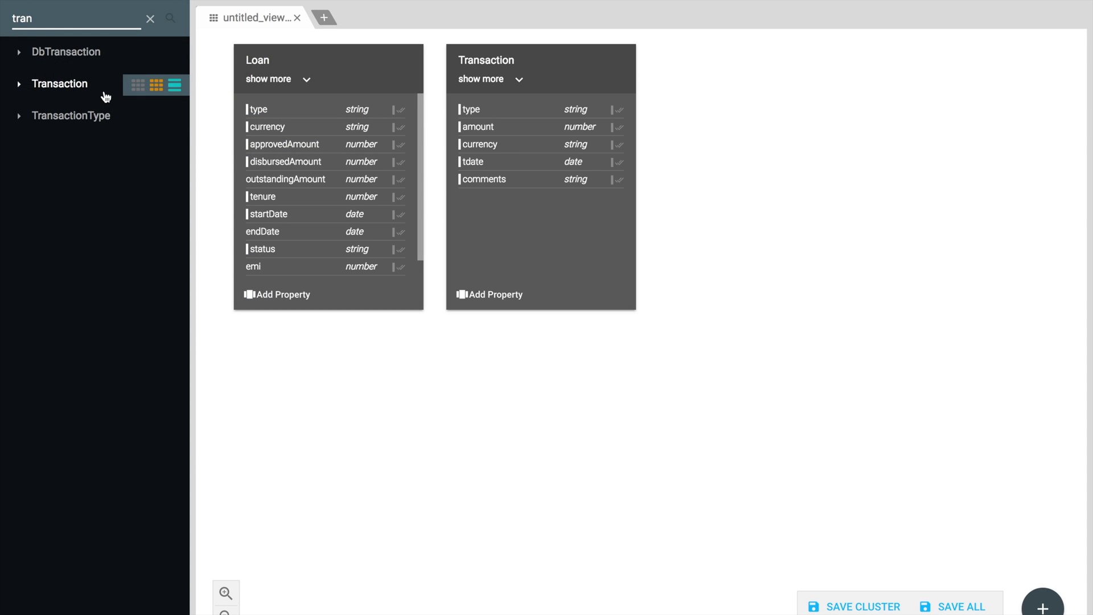
left_click_drag(503, 58, 641, 188)
mouse_move(621, 196)
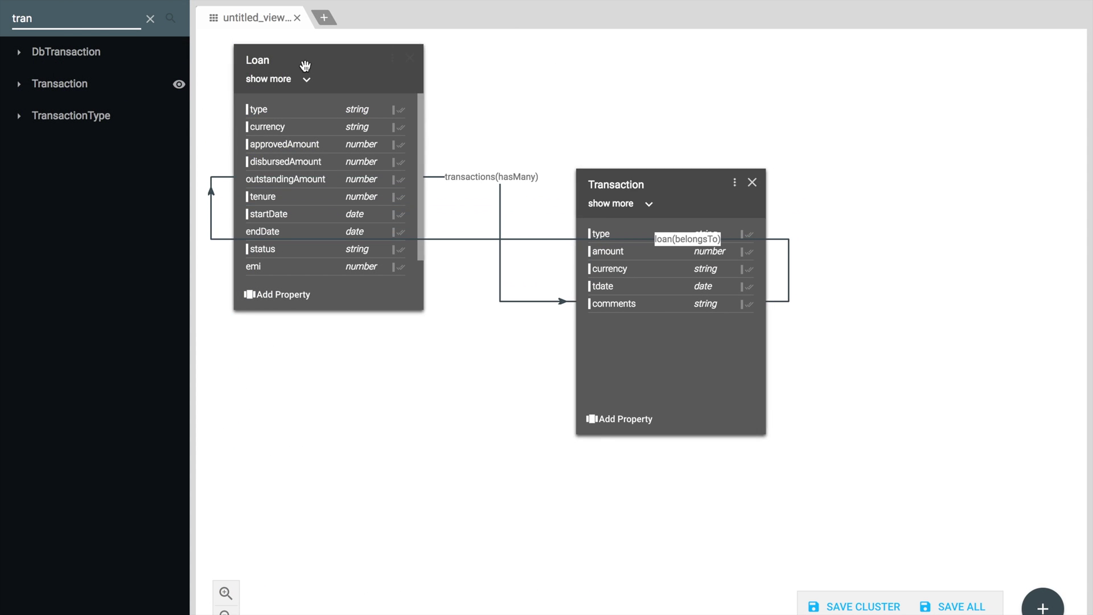
left_click(304, 60)
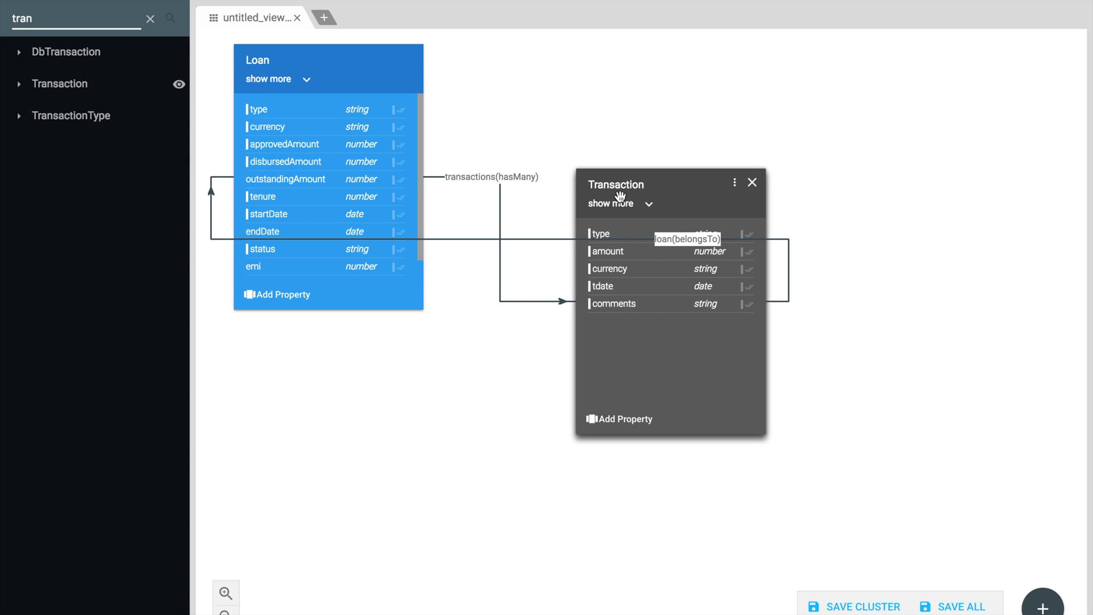
mouse_move(645, 181)
left_mouse_down()
mouse_move(787, 227)
mouse_move(778, 237)
left_mouse_up()
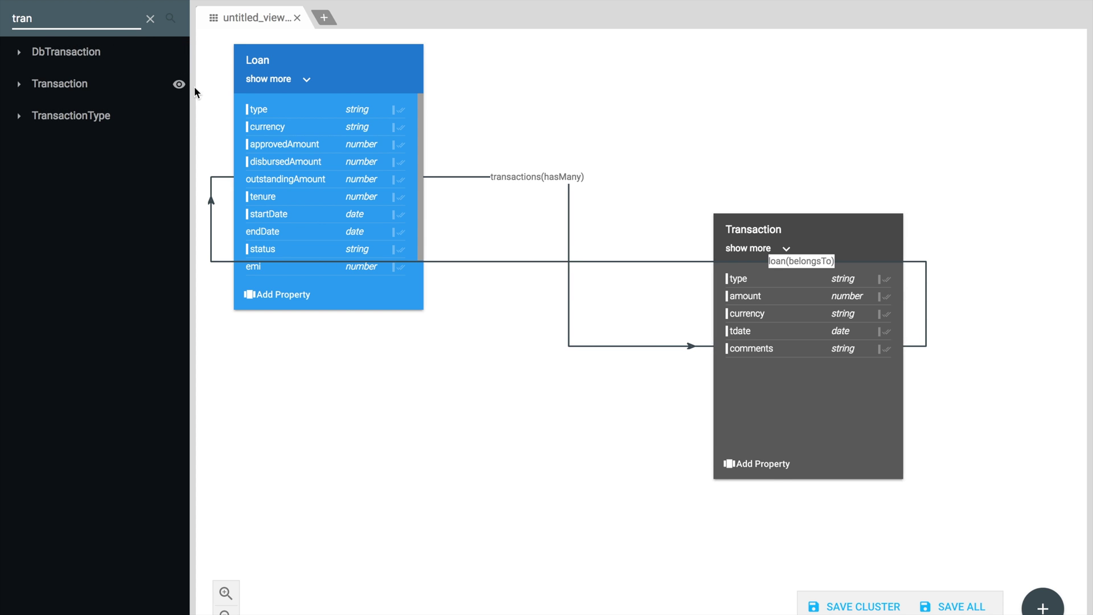
Open the Loan model for editing and show its applied mixins list.
left_click(392, 61)
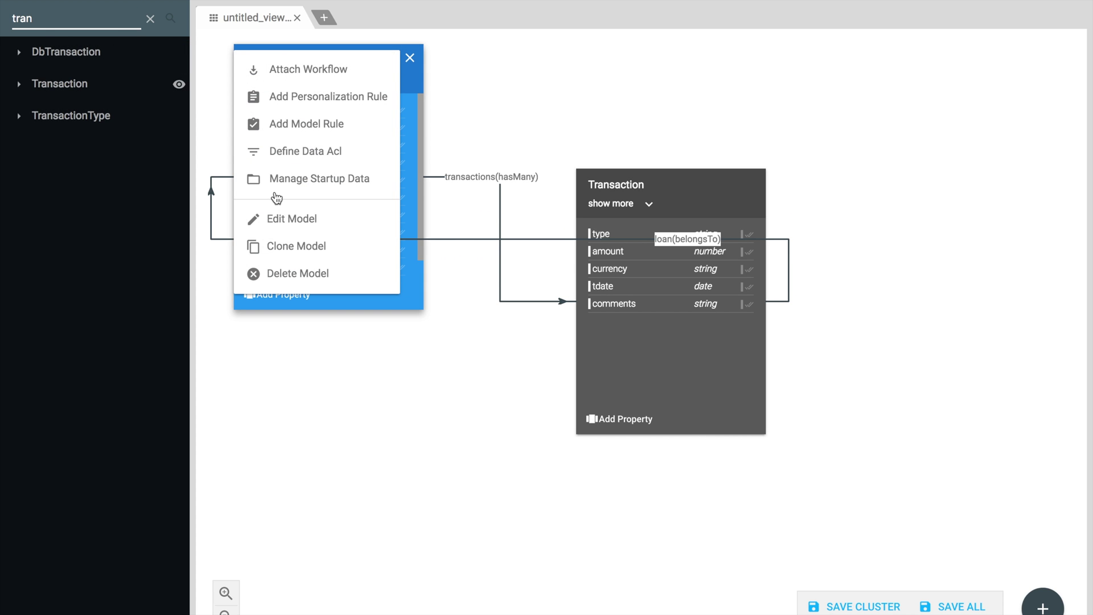
left_click(297, 218)
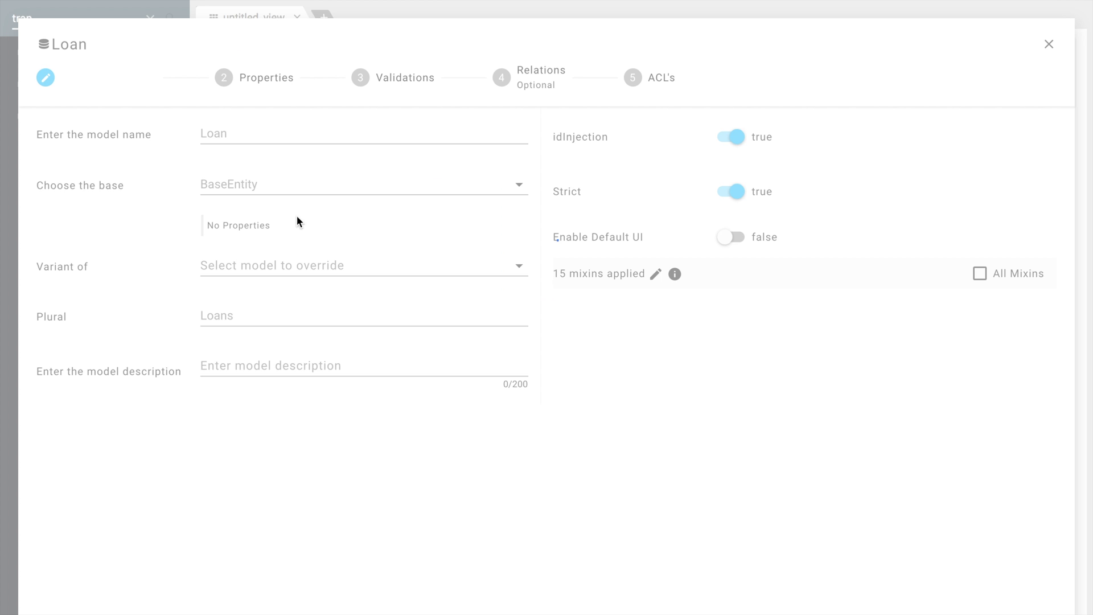
left_click(656, 275)
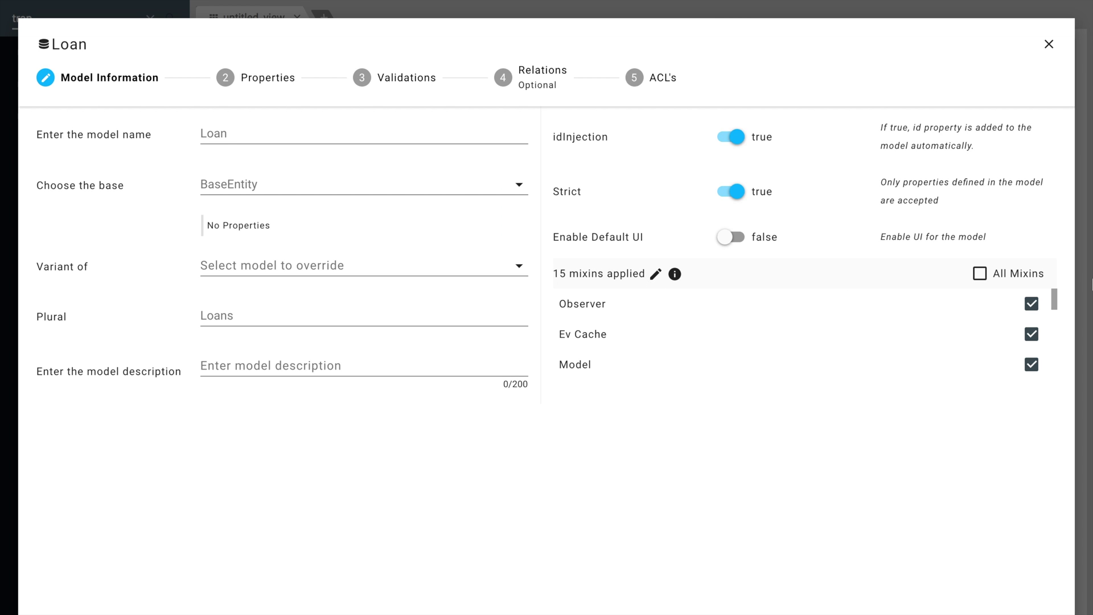
left_click_drag(1054, 300, 1057, 352)
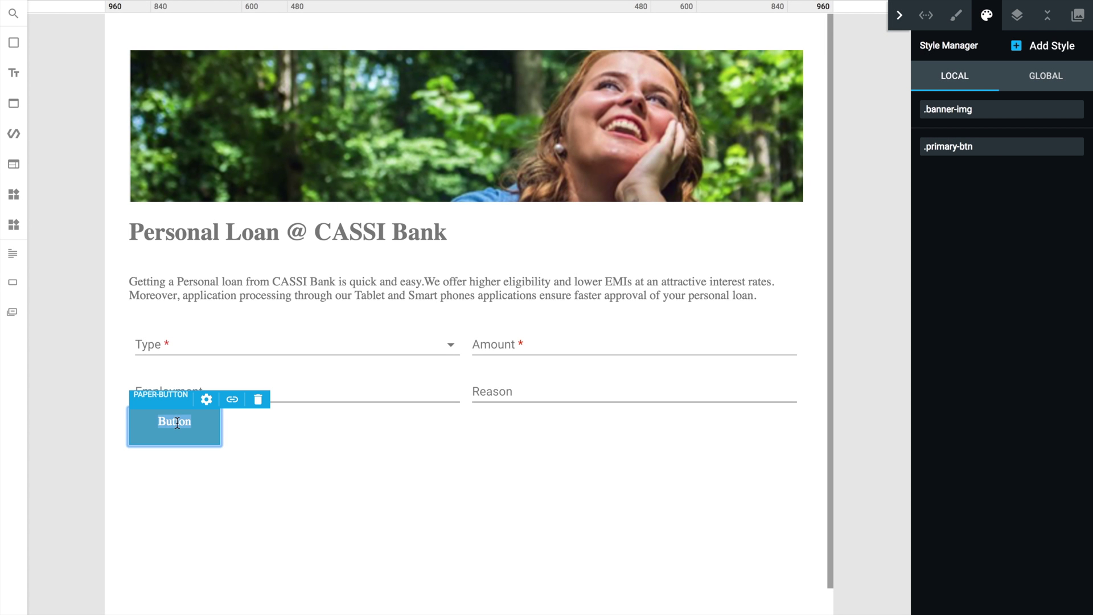
type("Submit")
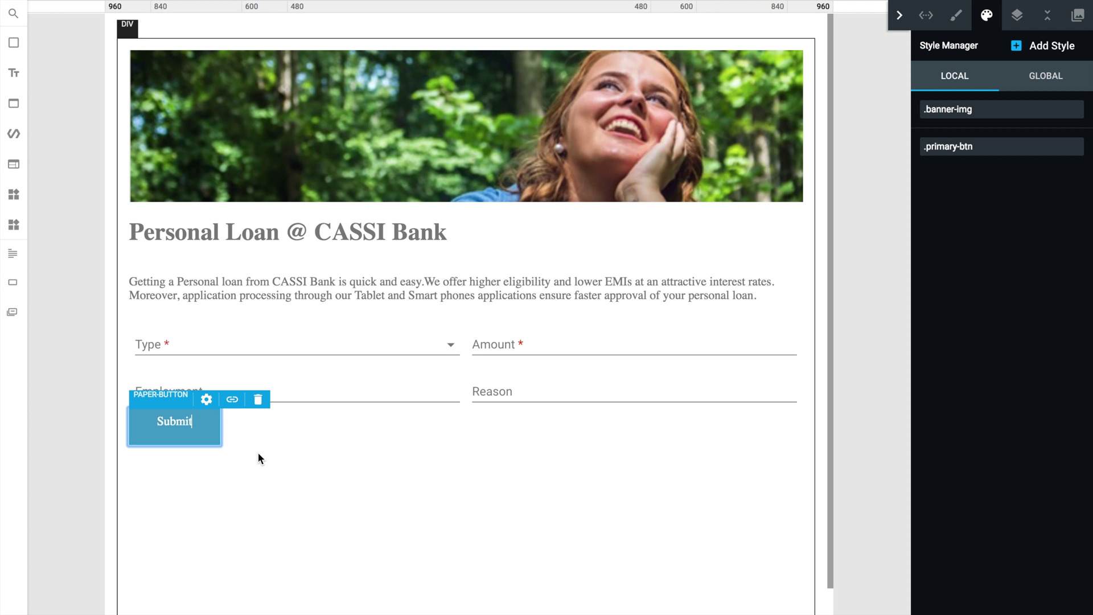
Label the form button Submit and add a Polymer paper-button beside it.
left_click(257, 451)
left_click(13, 104)
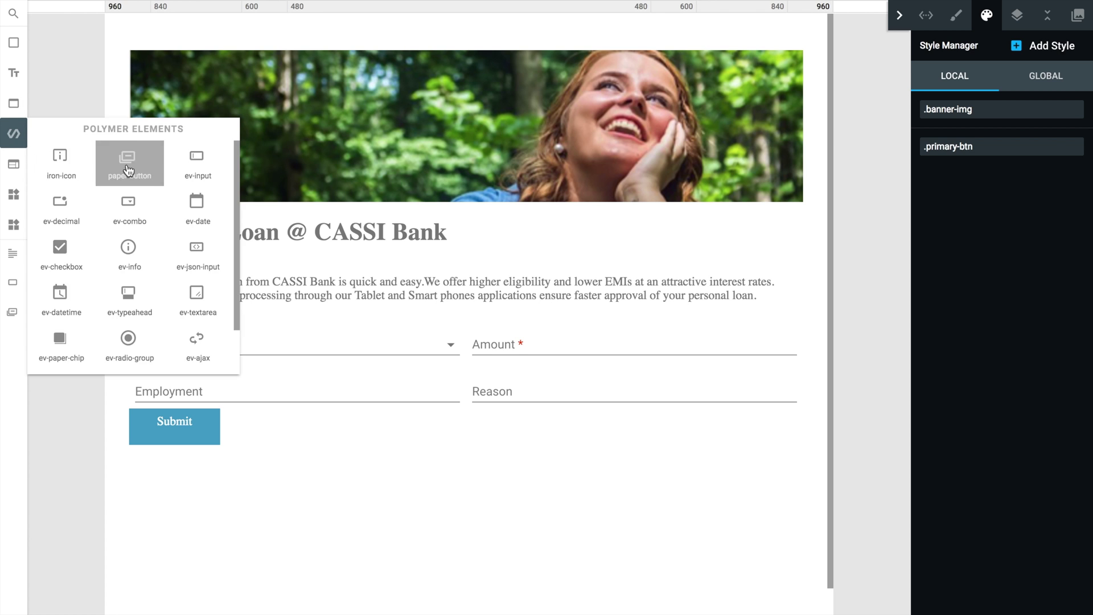
left_click_drag(127, 159, 307, 448)
left_click(257, 426)
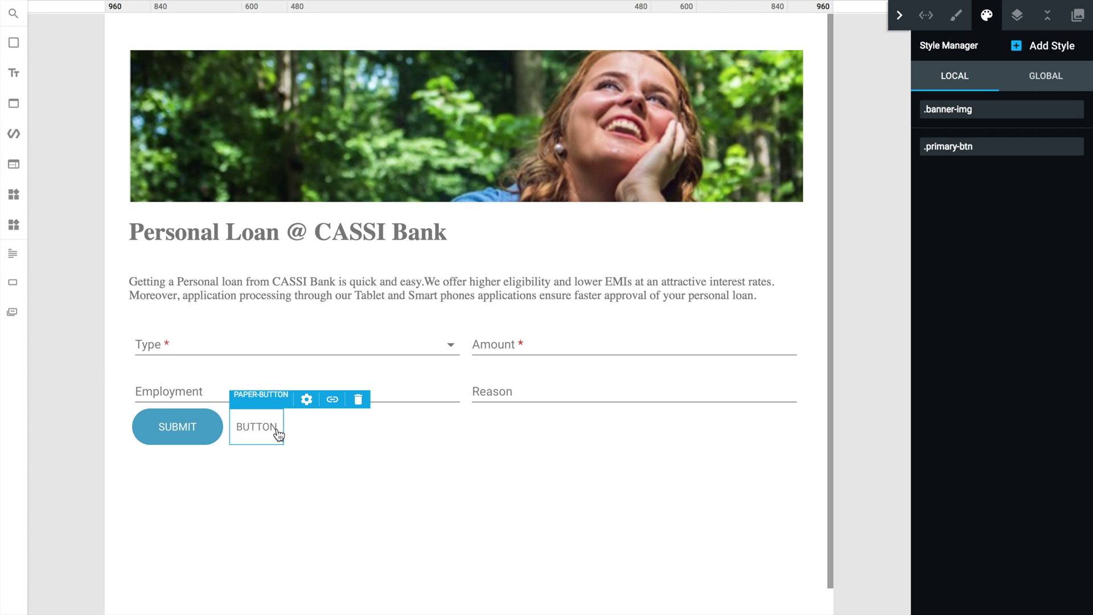
left_click(958, 16)
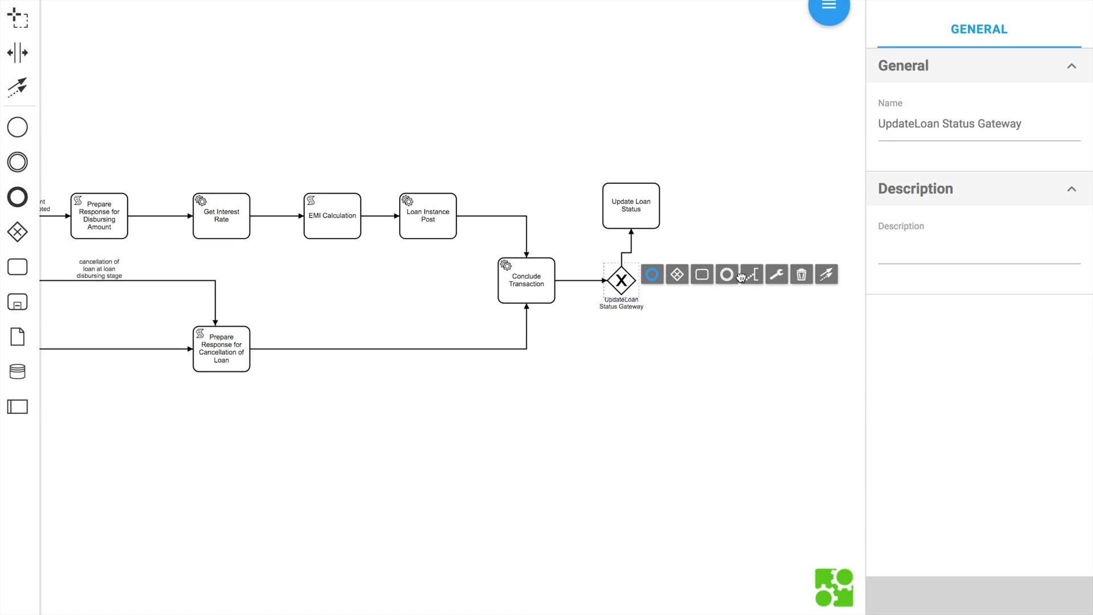
Label the end event End and the gateway branch to Update Loan Status Yes.
left_click(713, 278)
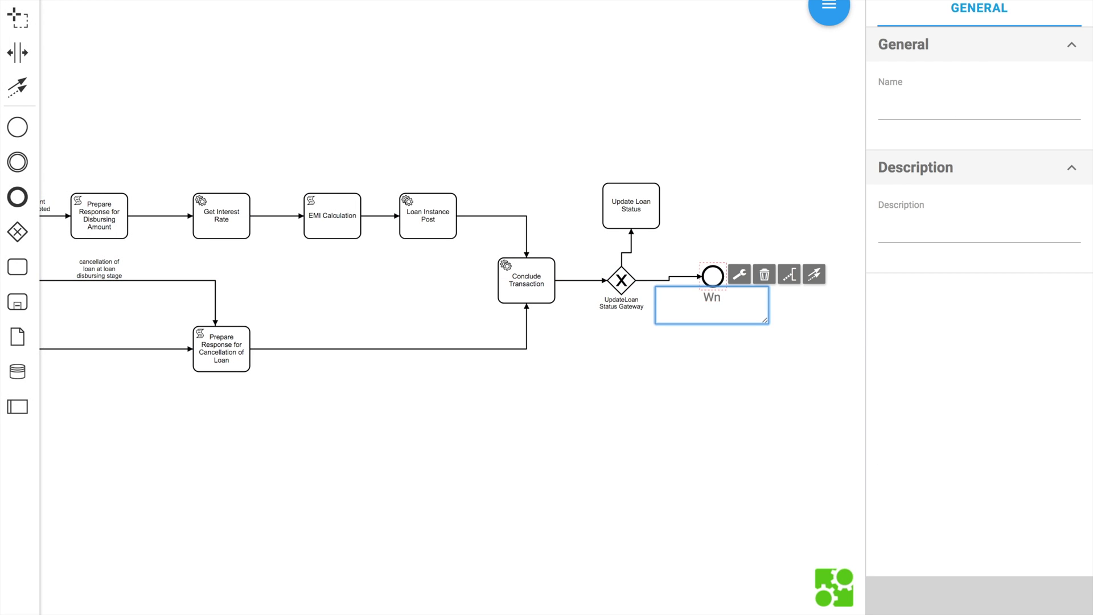
type("End")
left_click(686, 275)
double_click(633, 255)
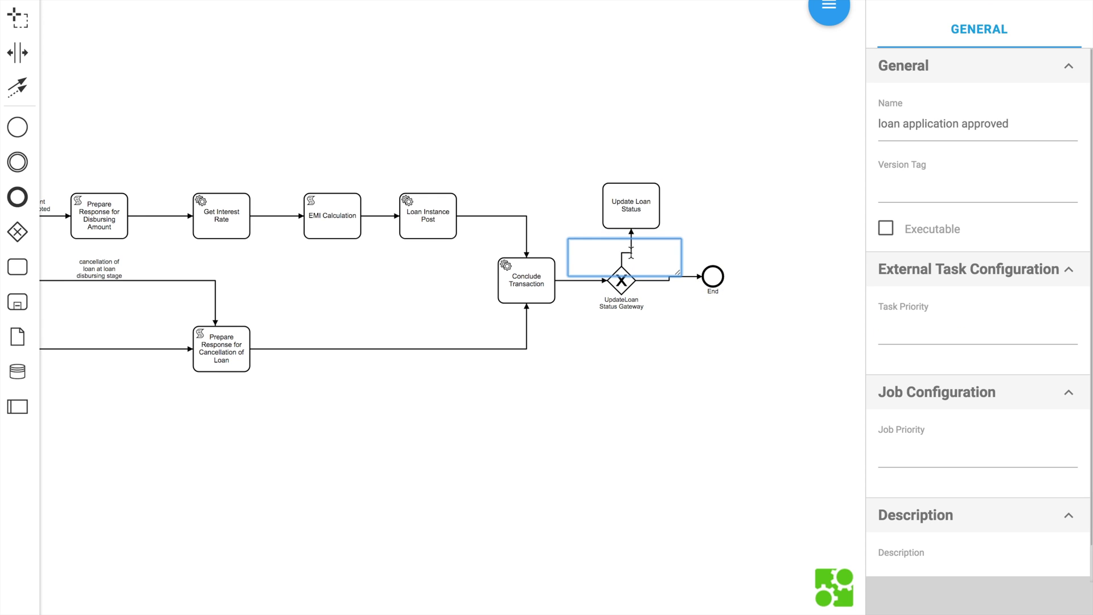
type("Yes")
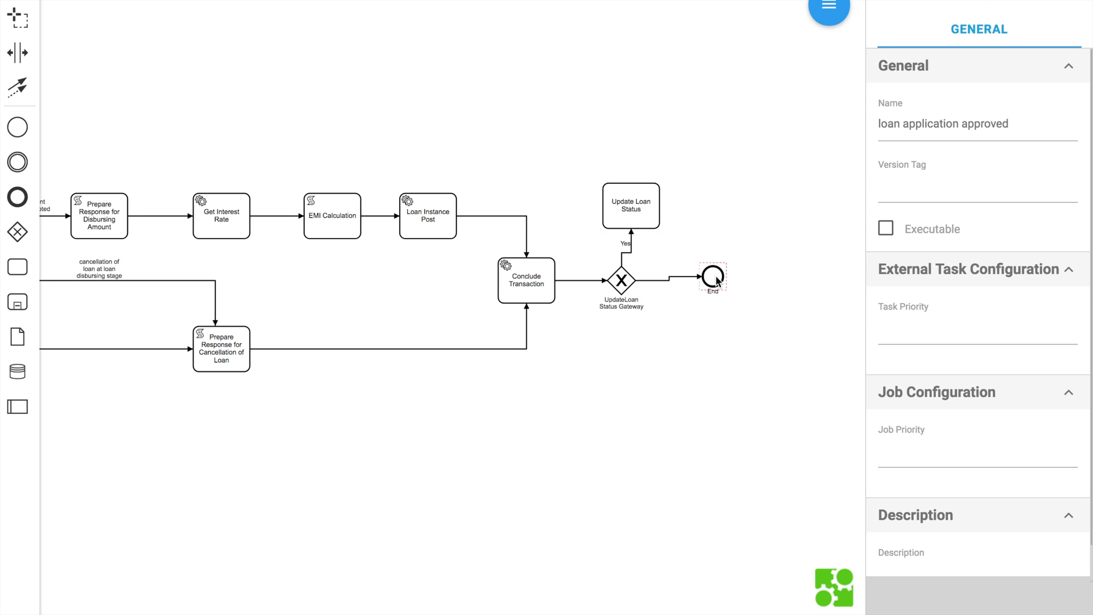
double_click(713, 278)
double_click(666, 277)
type("o")
mouse_move(77, 21)
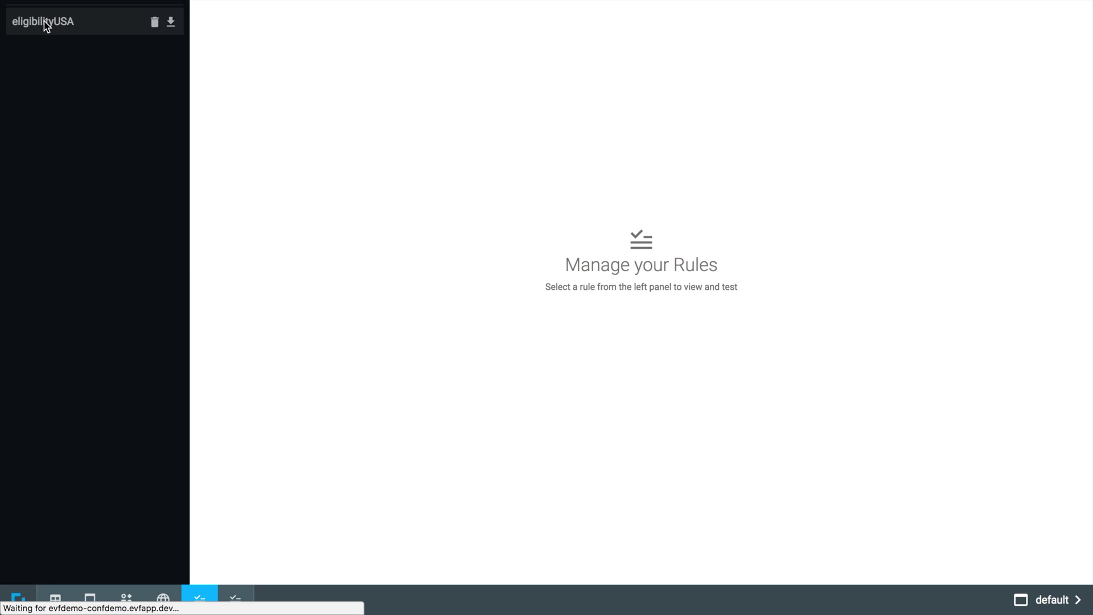
Show the eligibilityUSA rule's details and conditions from the rules sidebar.
left_click(46, 25)
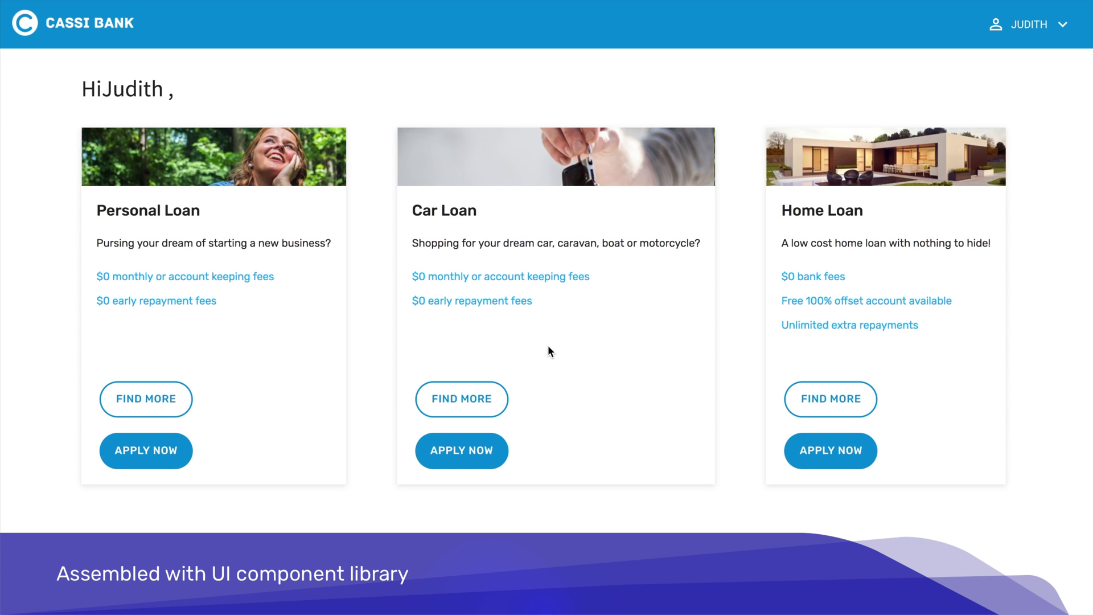
Apply for a loan, then upload salary-slip.jpg and the ID proof image.
left_click(139, 464)
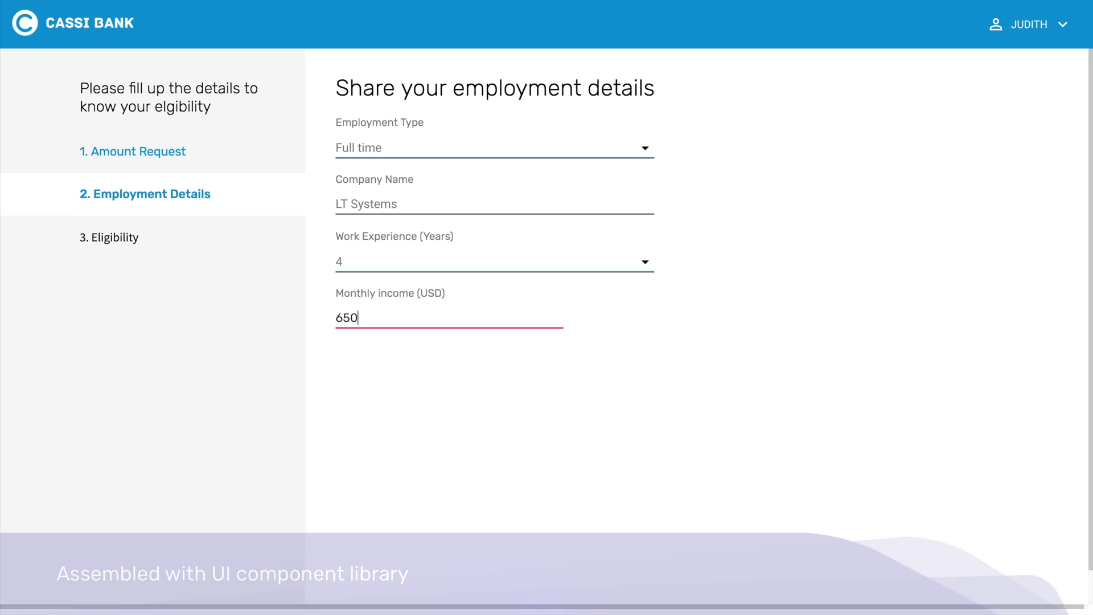
type("0")
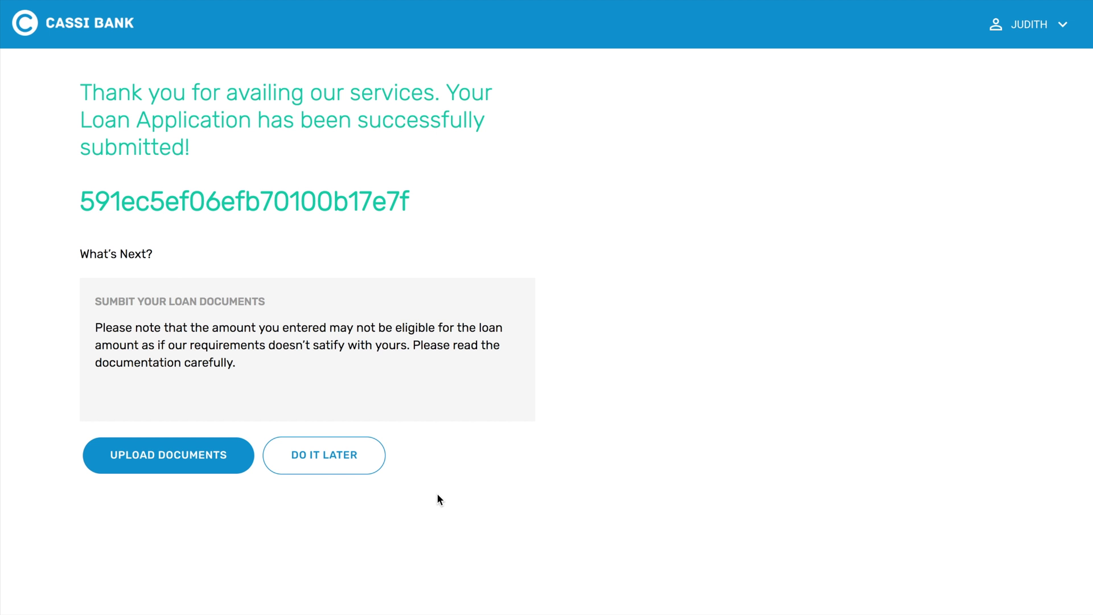
left_click(325, 455)
left_click(186, 226)
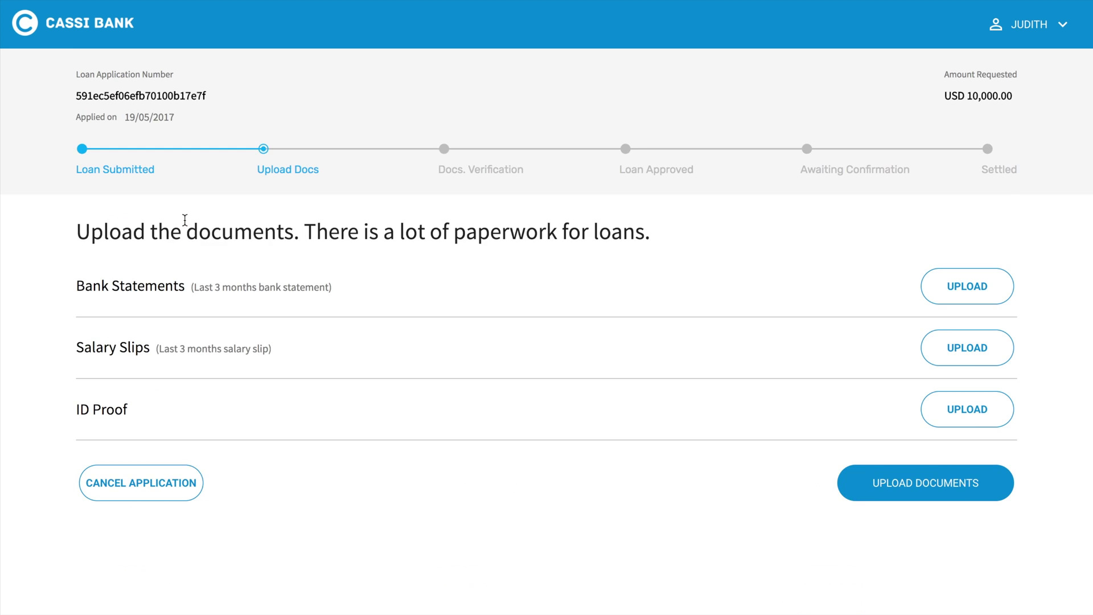
left_click(962, 351)
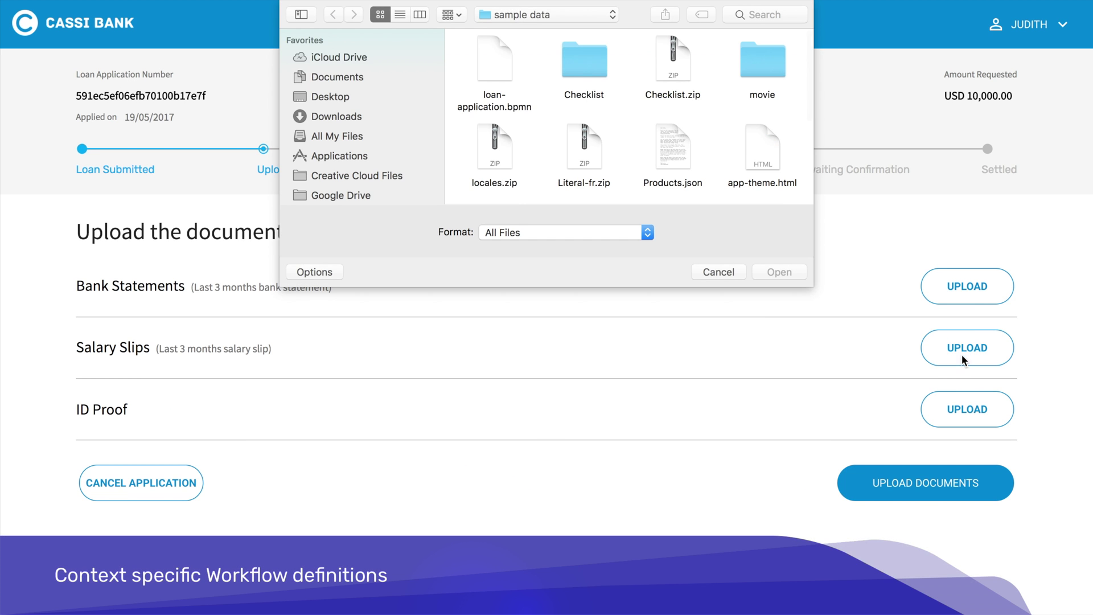
scroll(637, 140, "down", 3)
scroll(611, 135, "down", 2)
left_click(759, 101)
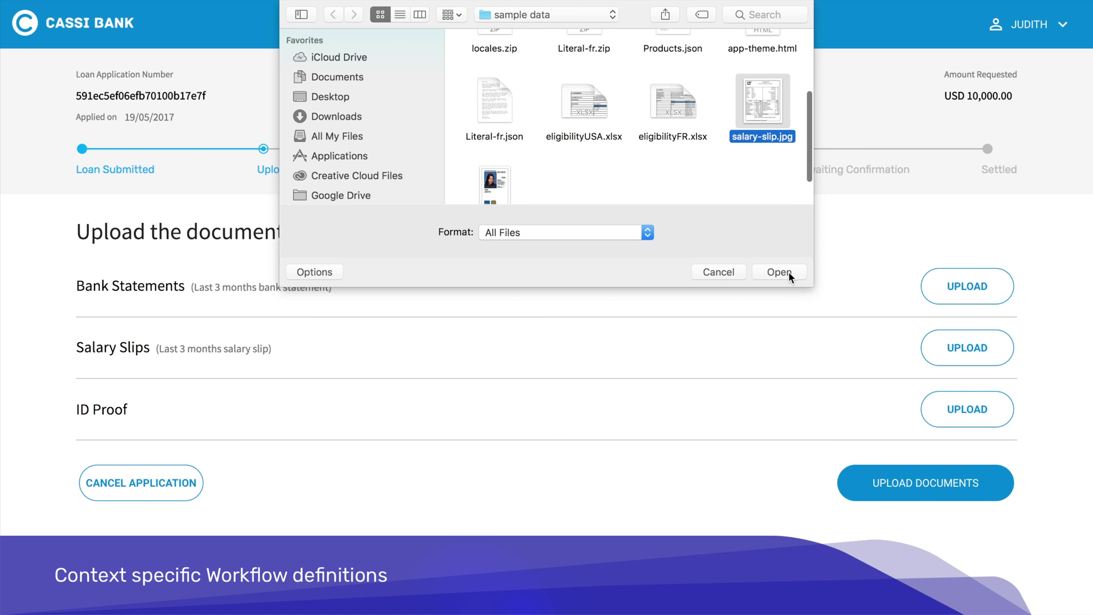
left_click(788, 271)
left_click(777, 272)
scroll(744, 381, "down", 3)
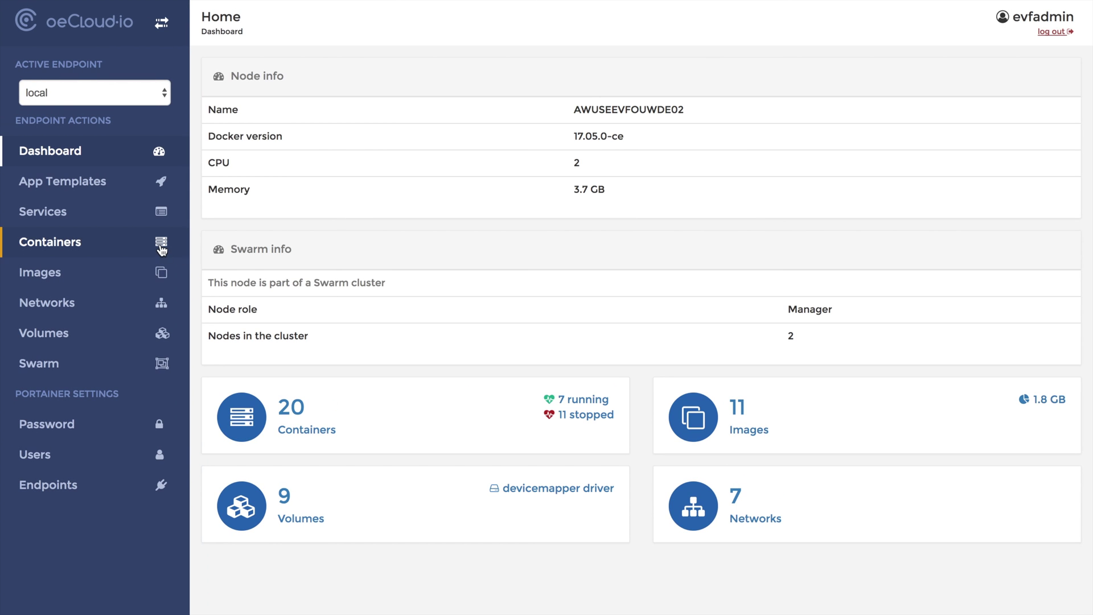
Scale the cassibank_web service to 3 replicas.
left_click(75, 215)
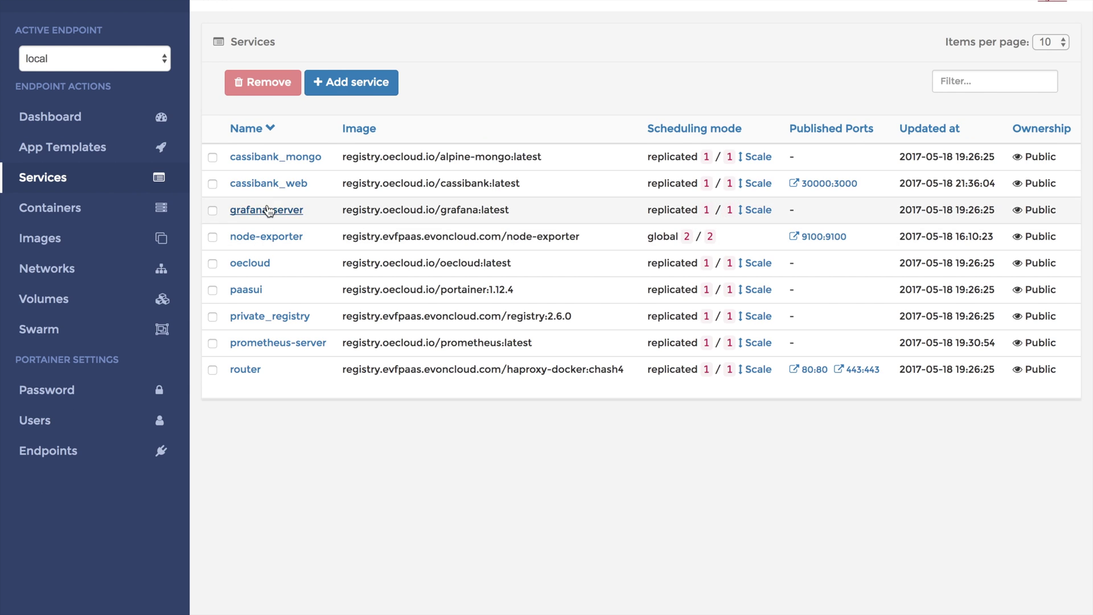
left_click(757, 183)
left_click(662, 232)
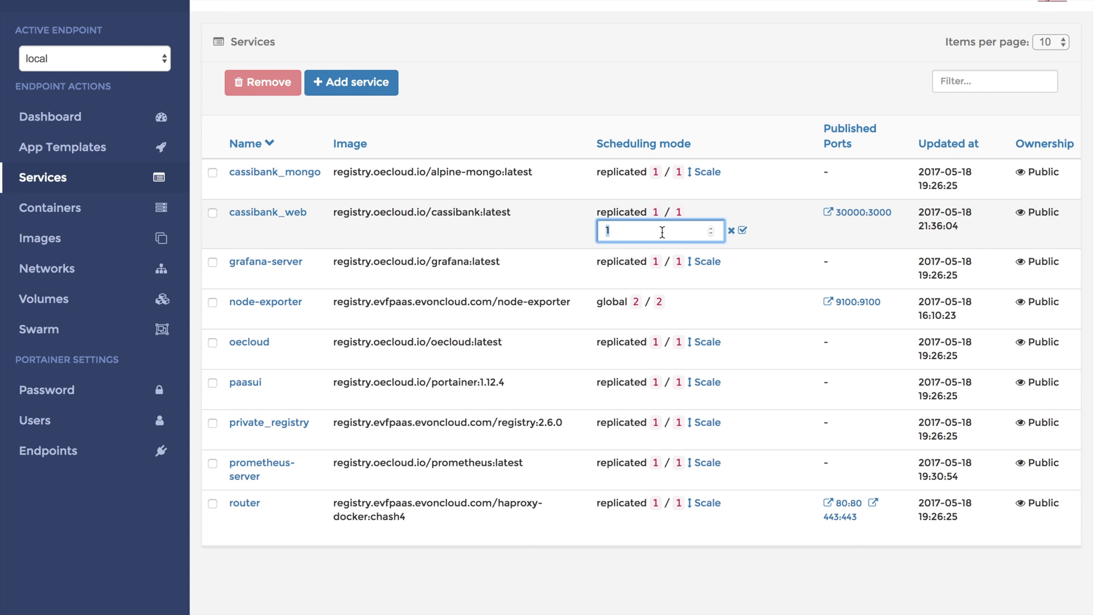
left_click(743, 231)
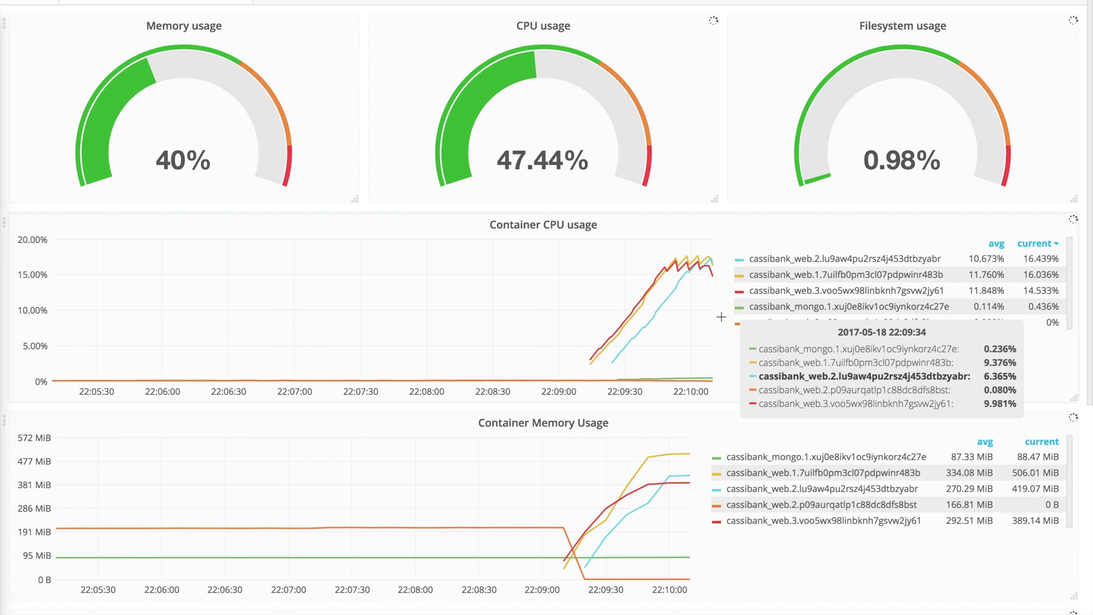